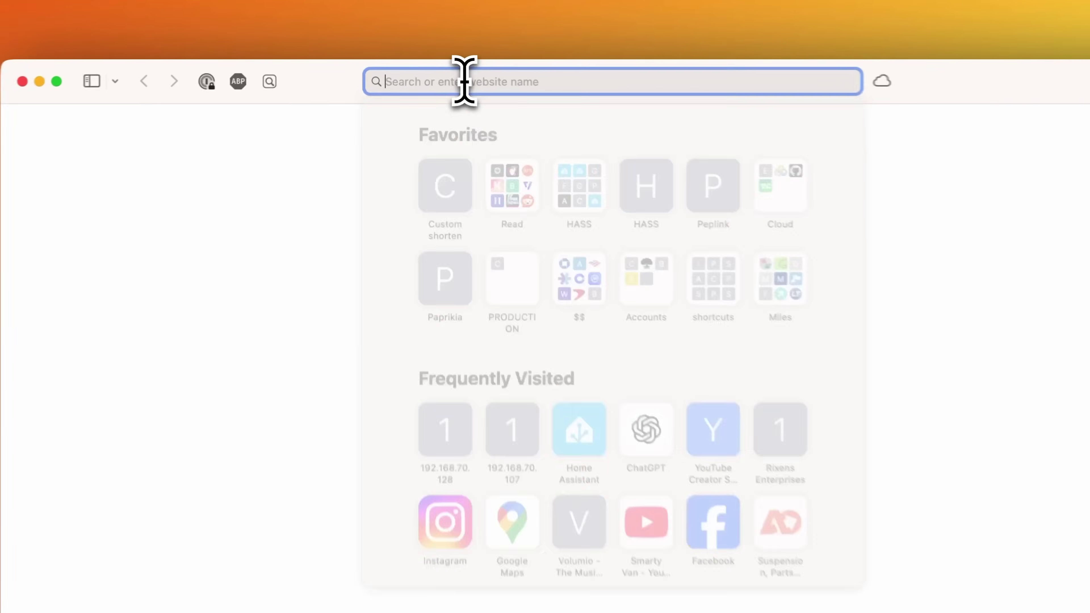
# Open the Home Assistant dashboard in the browser
pyautogui.press('Return')
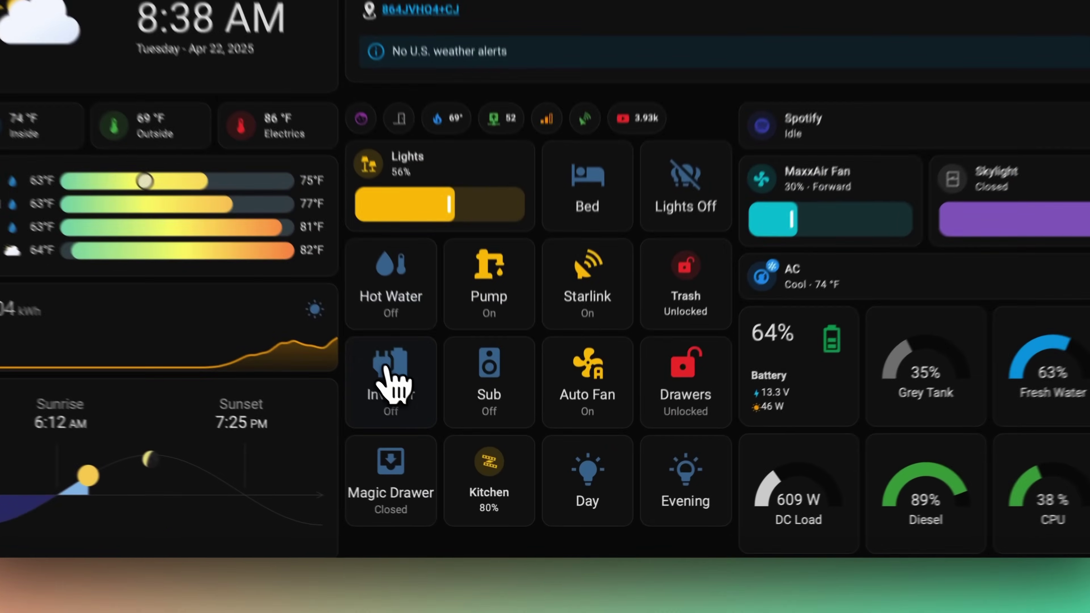
pyautogui.click(438, 414)
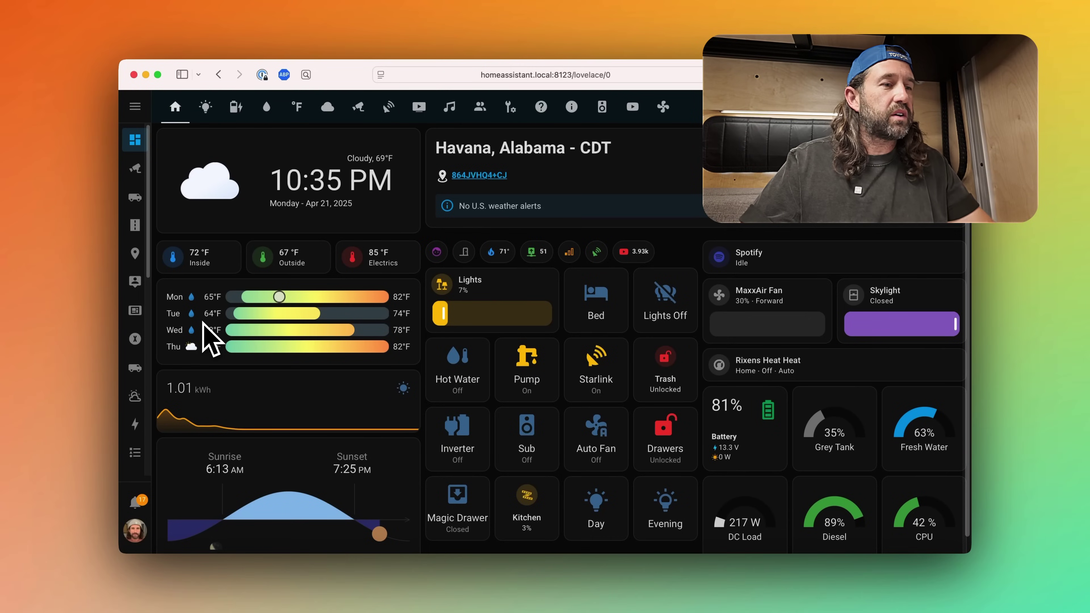
# Open the Automations list and create a new empty automation from scratch
pyautogui.write('config/a')
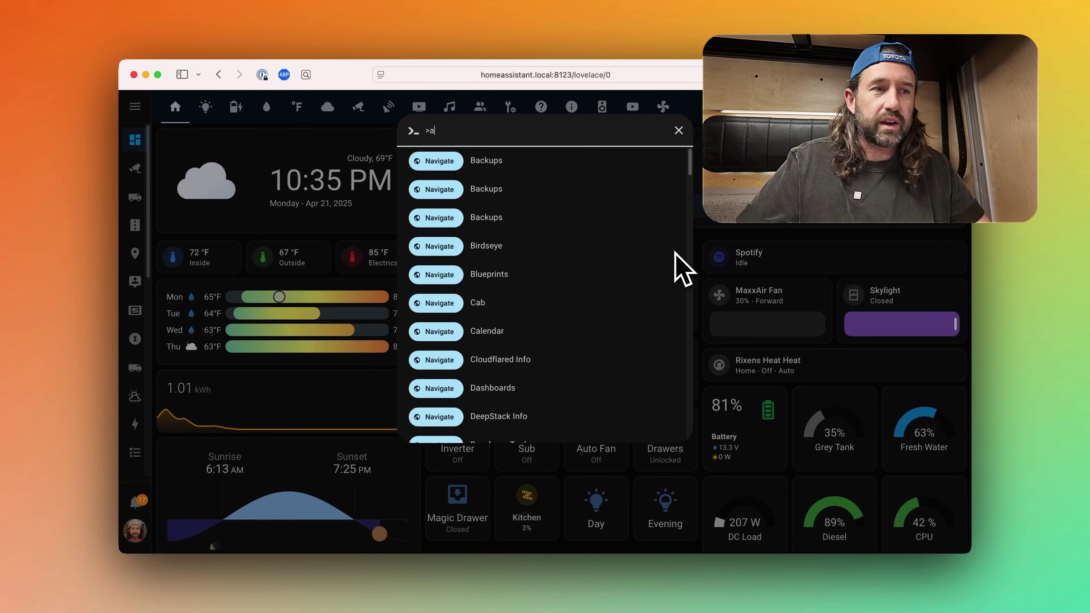
pyautogui.write('utom')
pyautogui.press('Return')
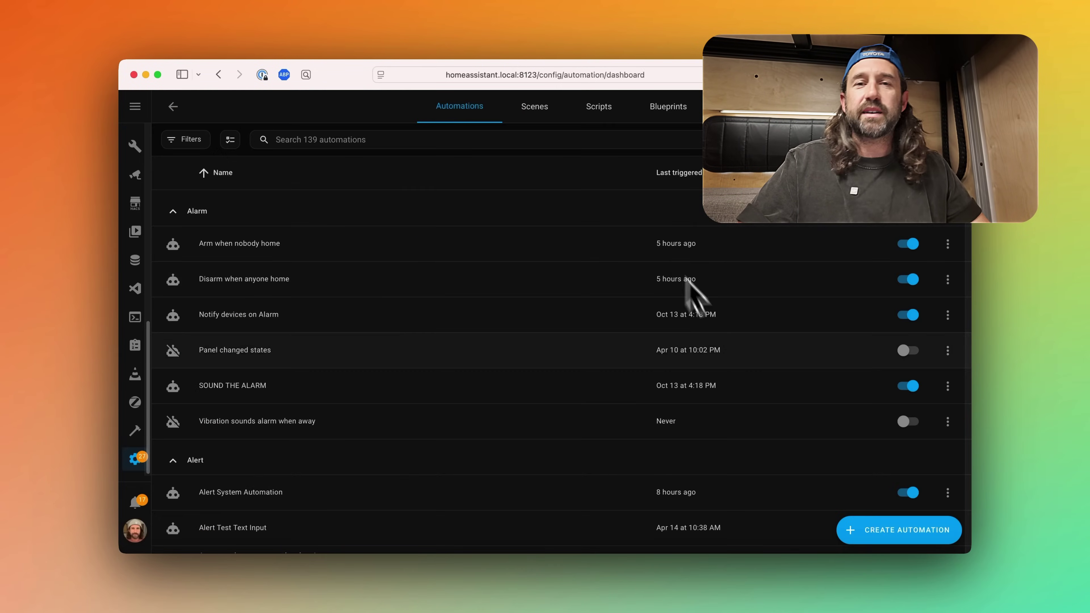
pyautogui.click(914, 532)
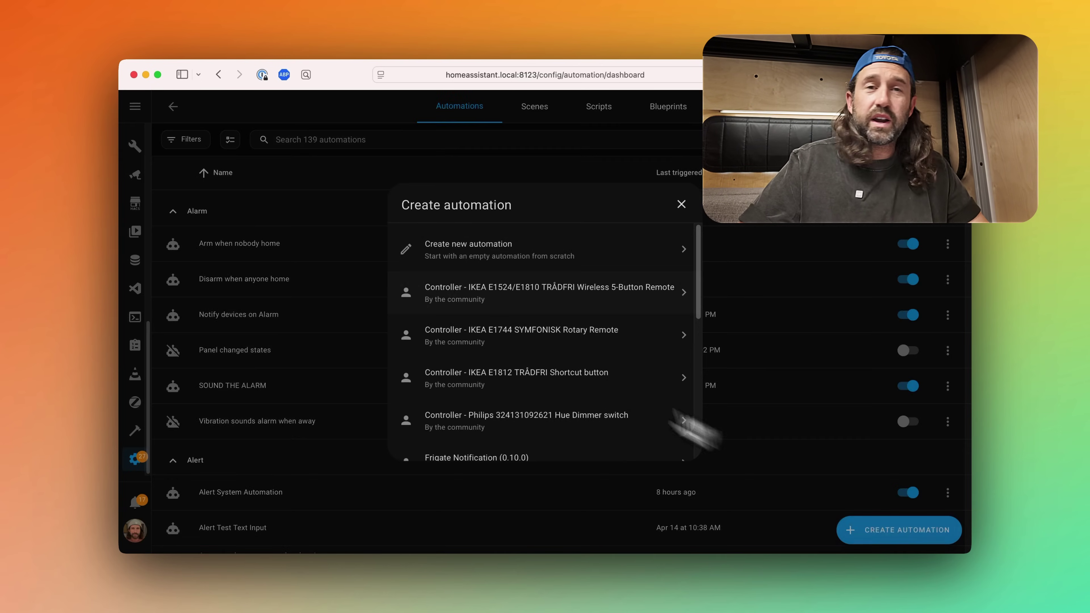
pyautogui.click(456, 267)
# Add a state trigger for the entity Cerbo GX Inverter Overload Alarm changing to Warning
pyautogui.click(333, 204)
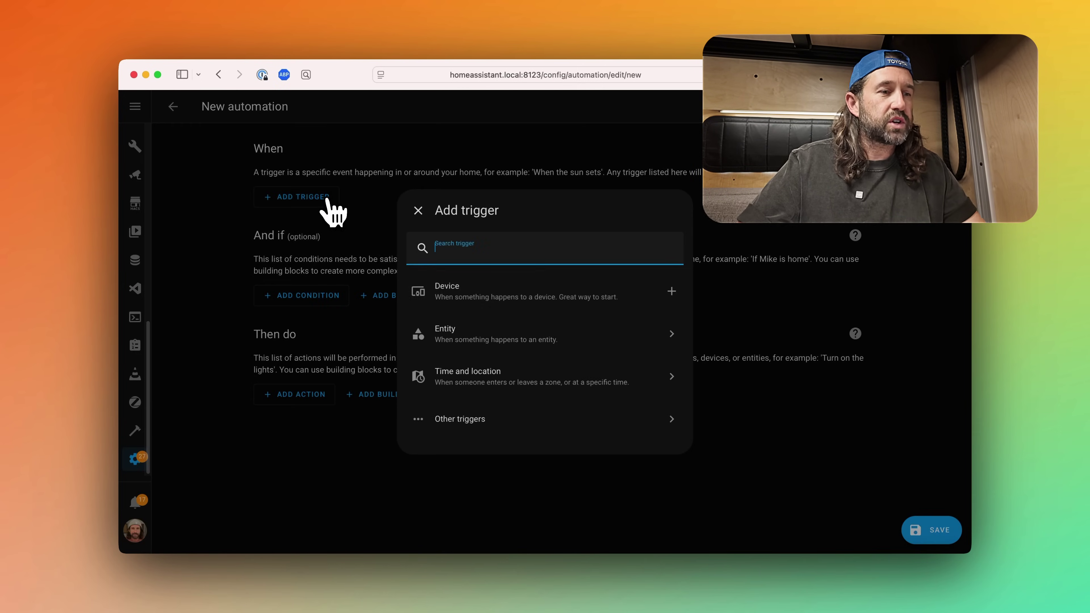
pyautogui.click(498, 340)
pyautogui.click(477, 328)
pyautogui.click(456, 237)
pyautogui.write('cerbo gx overl')
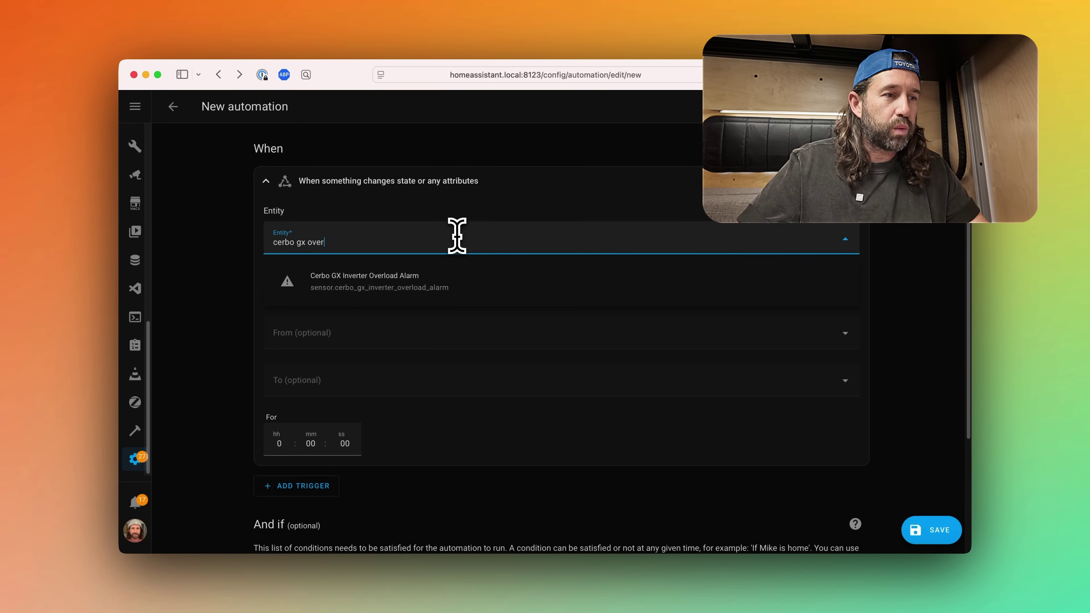
pyautogui.click(448, 277)
pyautogui.click(316, 414)
pyautogui.write('Warning')
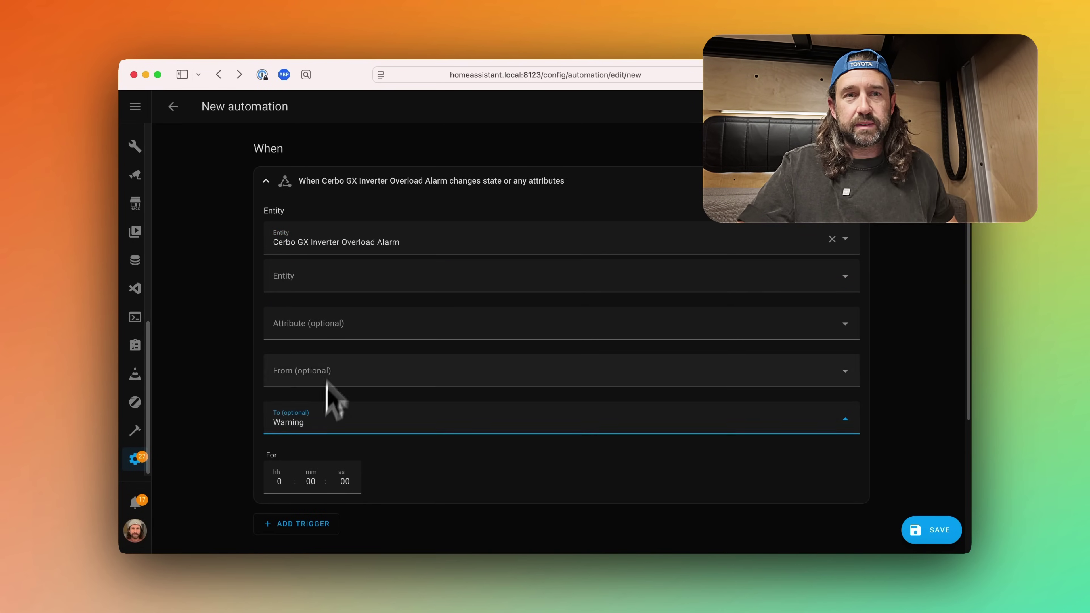
pyautogui.click(267, 182)
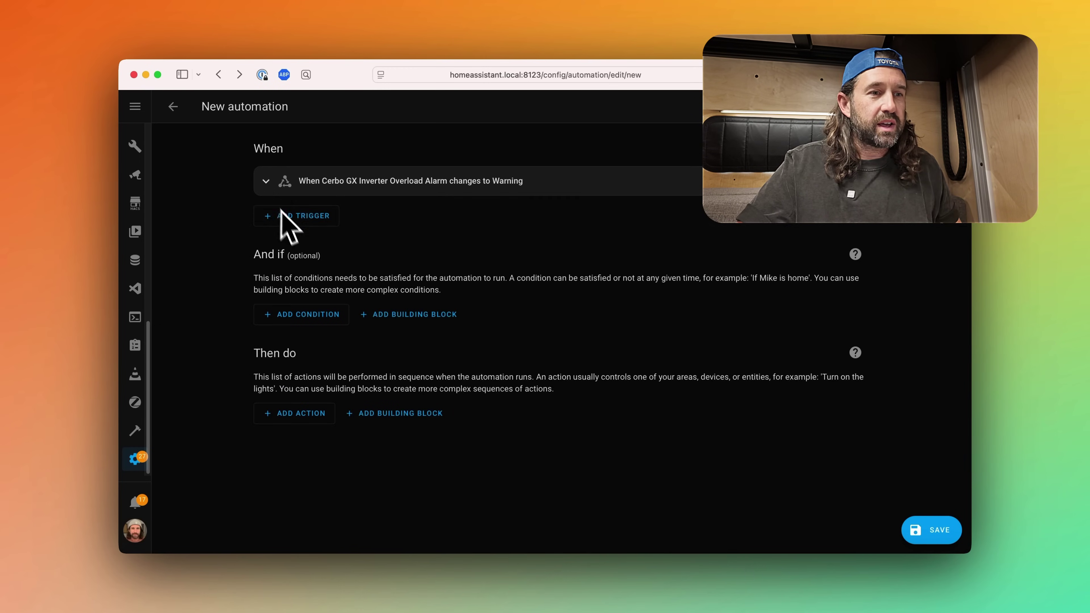
# Add a second state trigger for Cerbo GX Inverter Overload Alarm, firing when it changes to Alarm
pyautogui.click(296, 217)
pyautogui.click(460, 333)
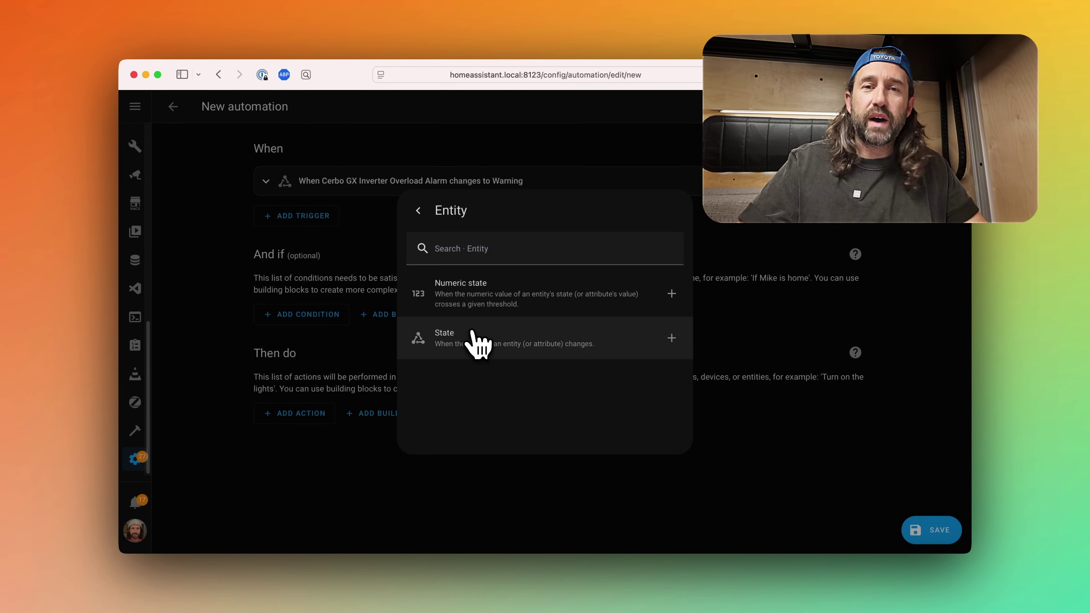
pyautogui.click(477, 343)
pyautogui.click(366, 277)
pyautogui.write('cerbo gx inver')
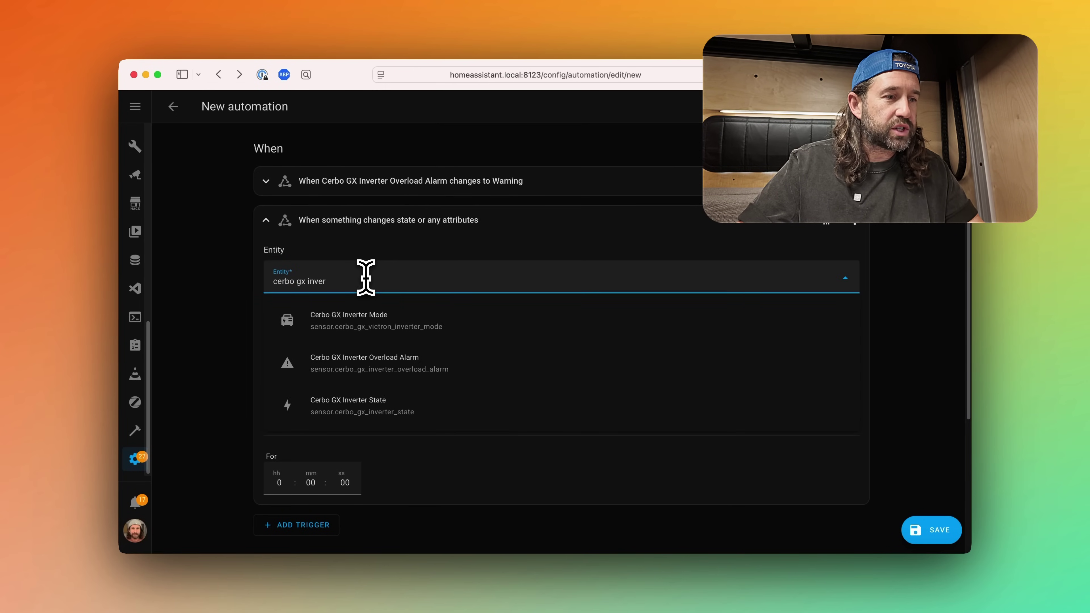
pyautogui.click(370, 373)
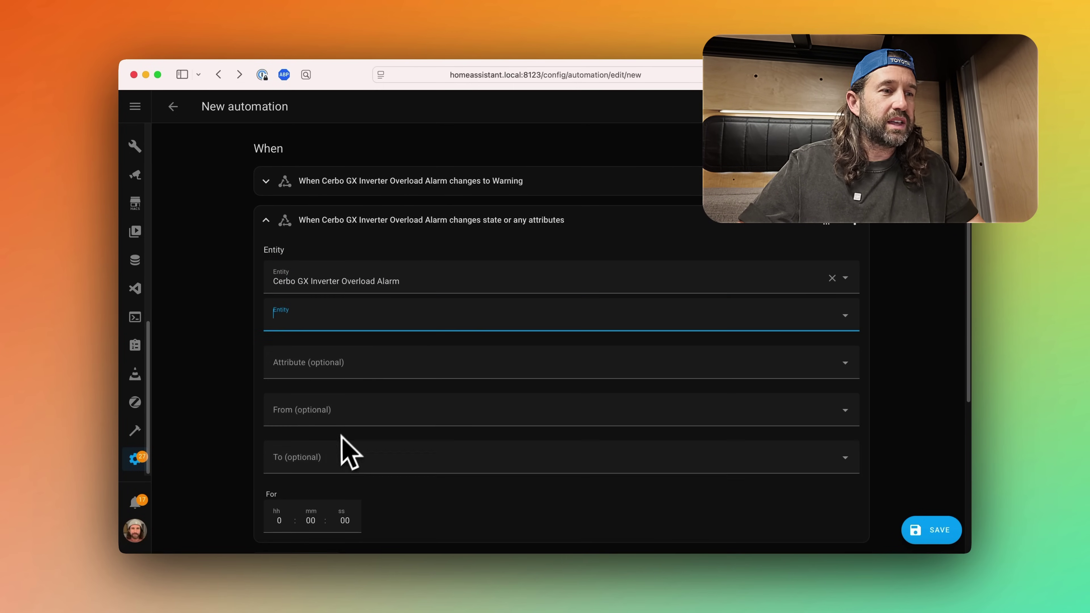
pyautogui.click(320, 461)
pyautogui.write('Alarm')
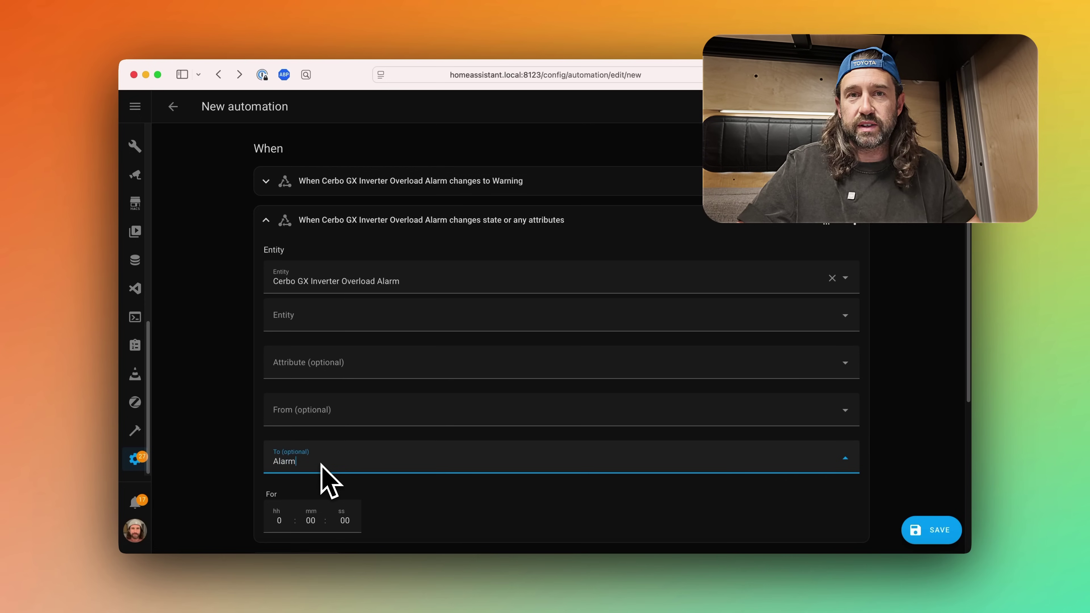
pyautogui.click(266, 220)
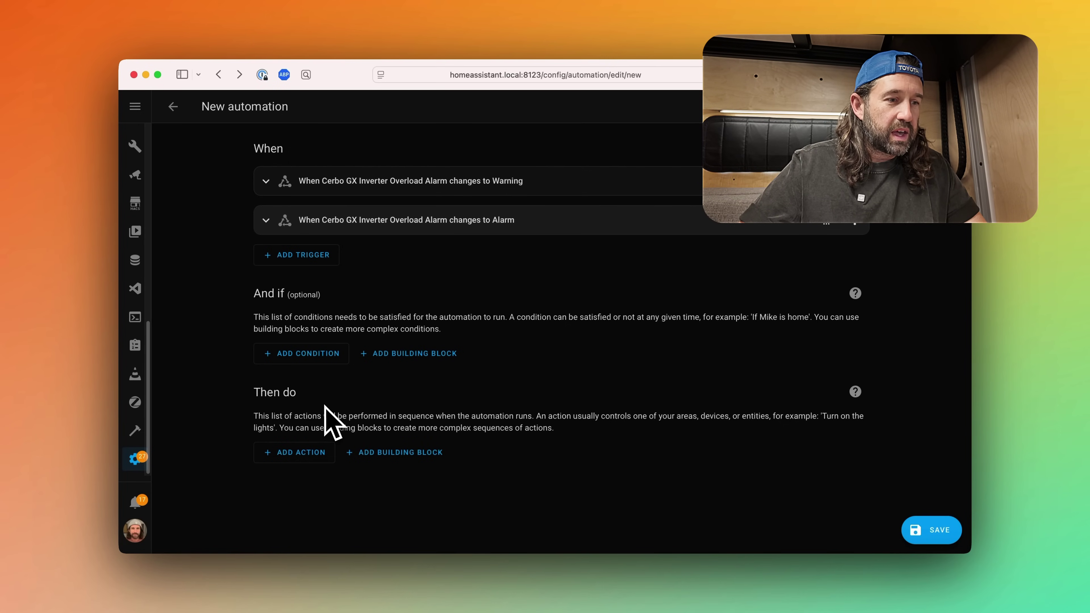
# Add the action that sends a notification via mobile_app_mikephone
pyautogui.click(297, 453)
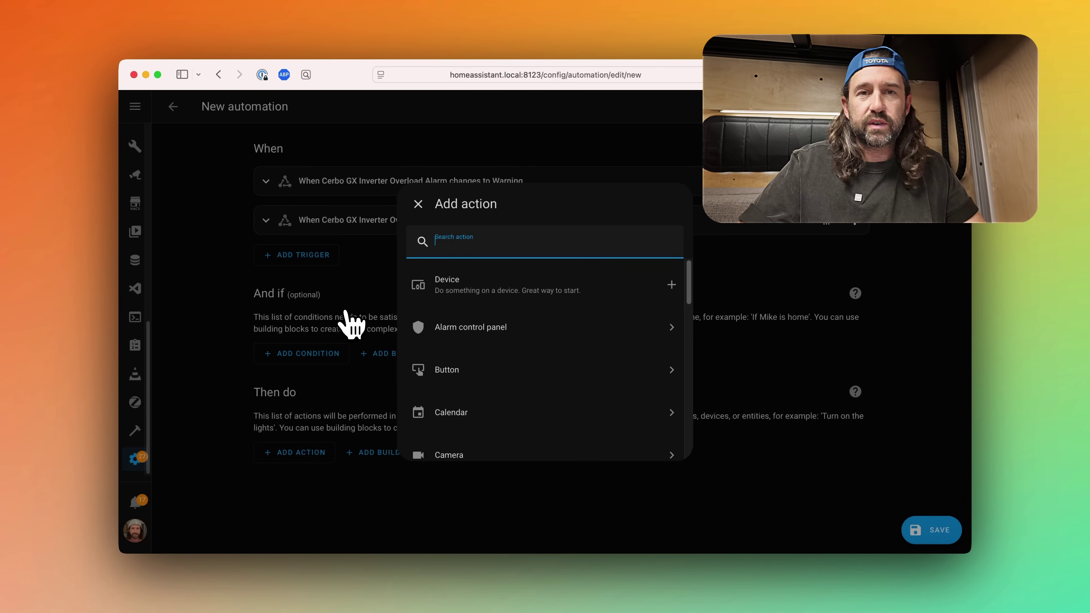
pyautogui.write('mobile_')
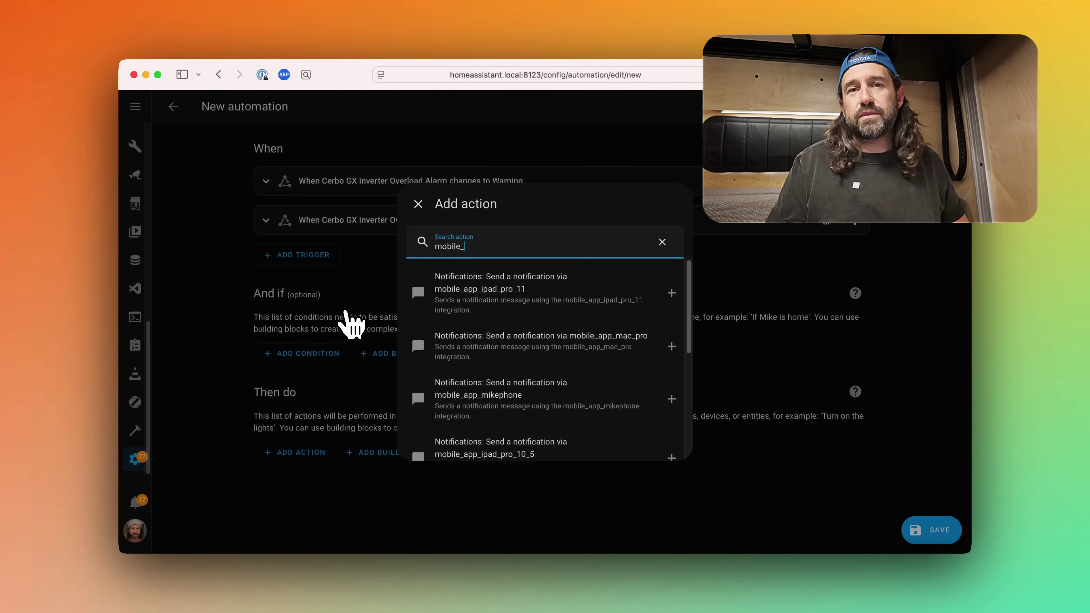
pyautogui.write('app_mik')
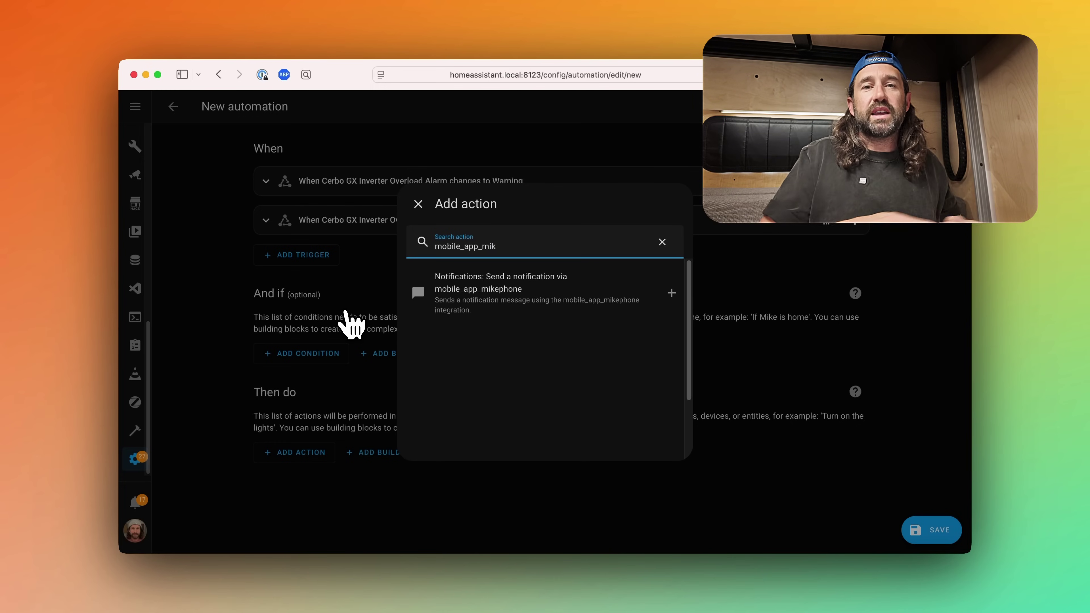
pyautogui.click(452, 294)
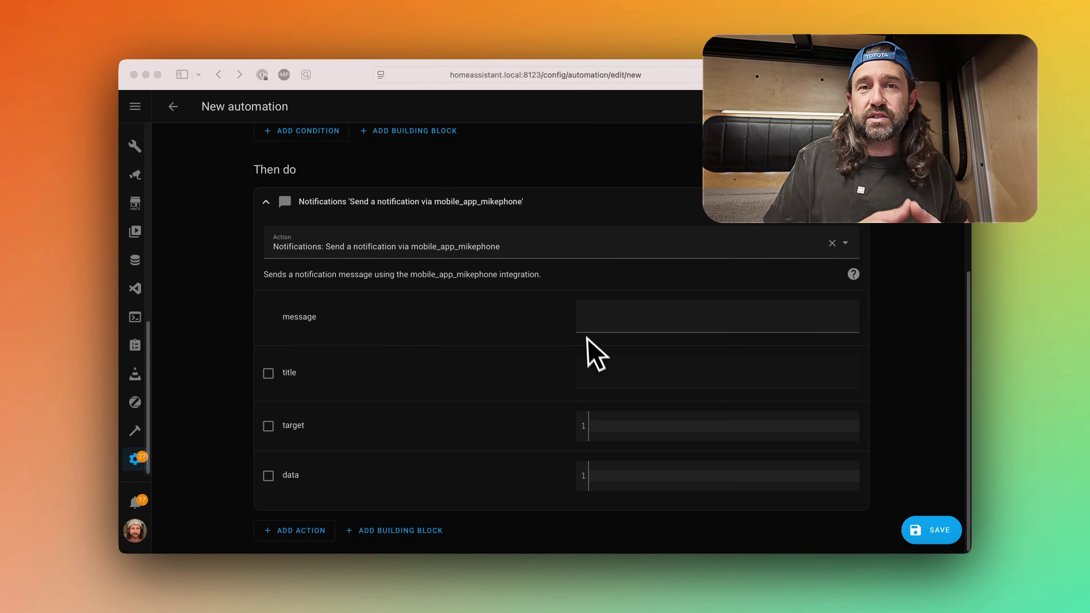
# Set the notification message to 'The current draw is {{states("sensor.cerbo_gx_ac_consumption") }} watts. Turn off appliances or turn down the stove to keep draw below 2,400 watts.'
pyautogui.click(595, 320)
pyautogui.write('The current draw is {{states("sensor.cerbo_gx_ac_consumption") }} watts. Turn off appliances or turn down the stove to keep draw below 2,400 watts.')
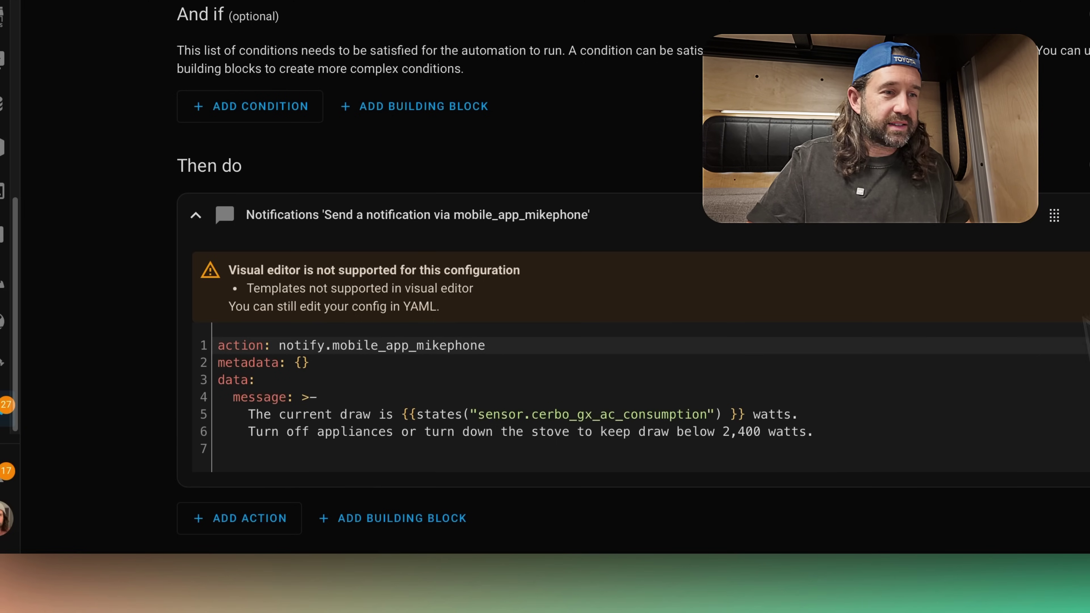
# Add an indented title line above the message in the action's YAML: Inverter Status - {{states('sensor.cerbo_gx_inverter_overload_alarm')}}
pyautogui.click(267, 380)
pyautogui.press('Return')
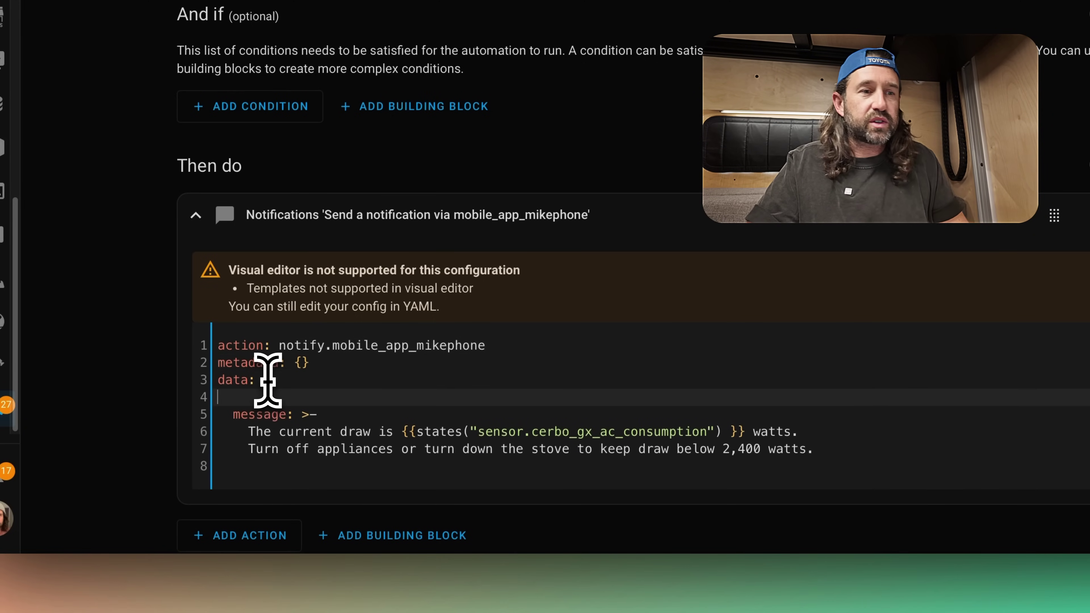
pyautogui.write("title: Inverter Status - {{states('sensor.cerbo_gx_inverter_overload_alarm')}}")
pyautogui.press('Tab')
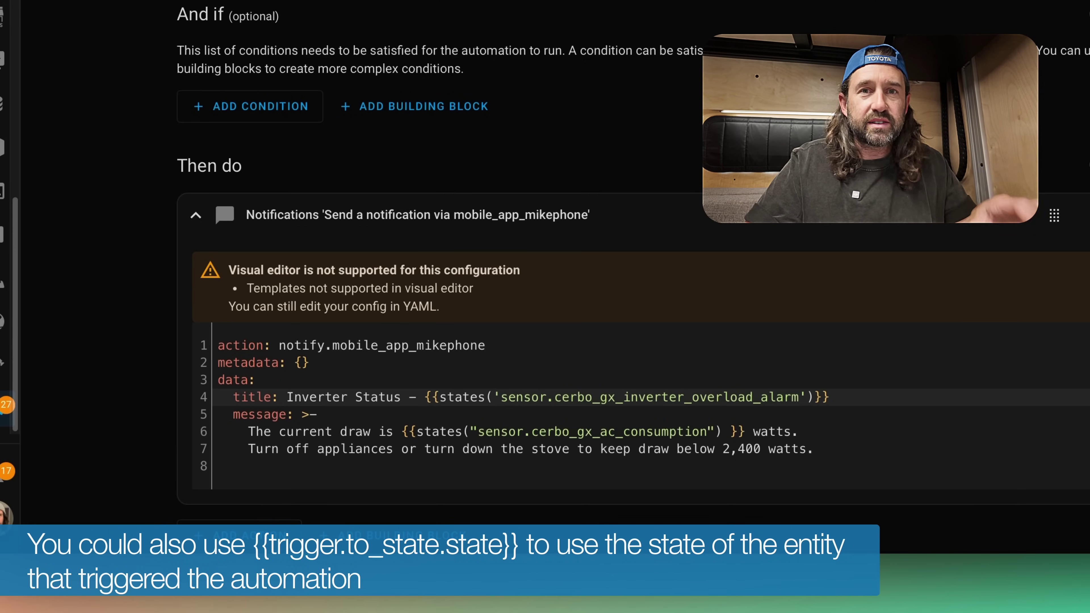
# Append nested data, push and sound keys after the message in the YAML, with name: default, critical: 1 and volume: 1
pyautogui.scroll(-1, 429, 455)
pyautogui.click(243, 458)
pyautogui.click(239, 454)
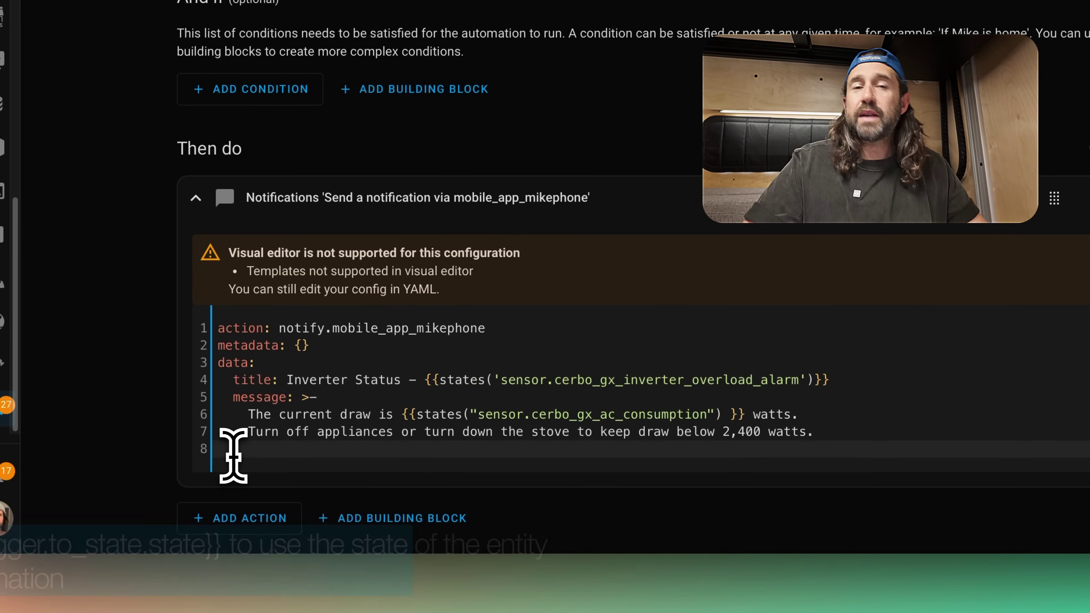
pyautogui.write('data:     push:       sound:         name: default         critical: 1         volume: 1')
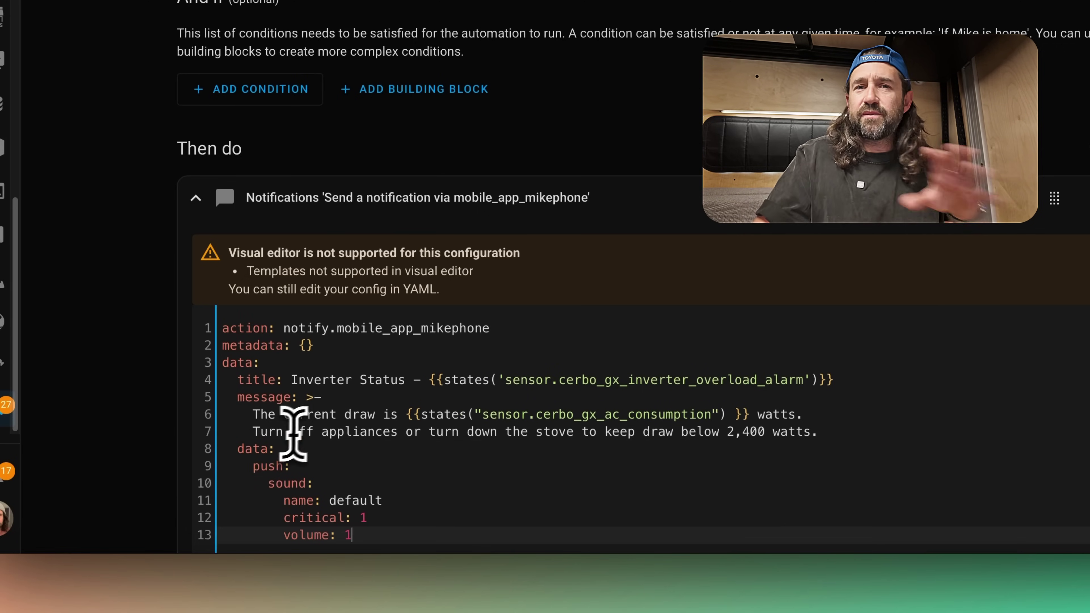
pyautogui.scroll(-2, 389, 438)
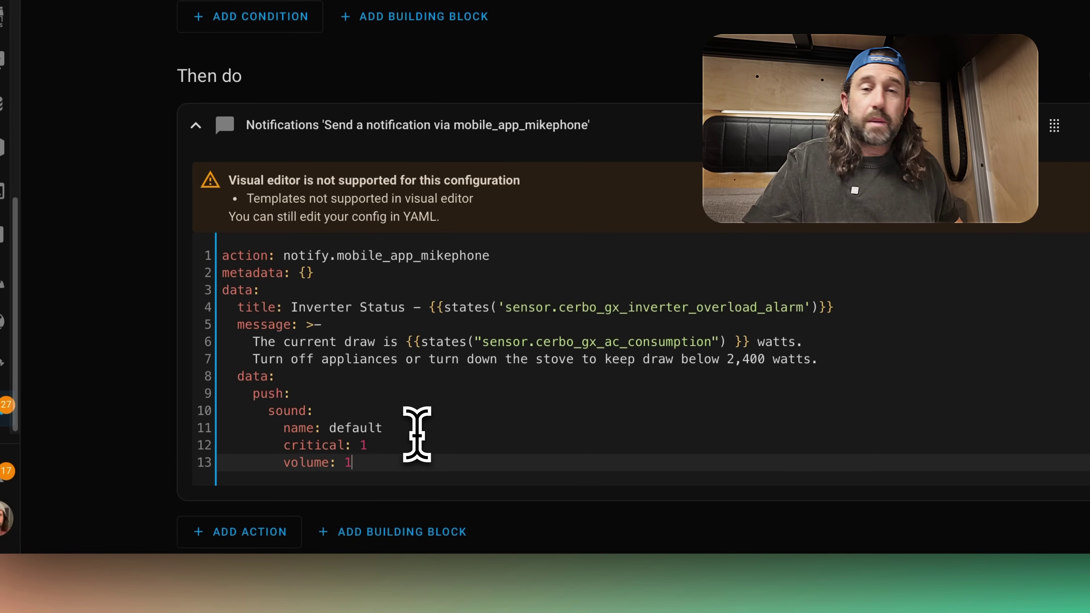
pyautogui.click(381, 444)
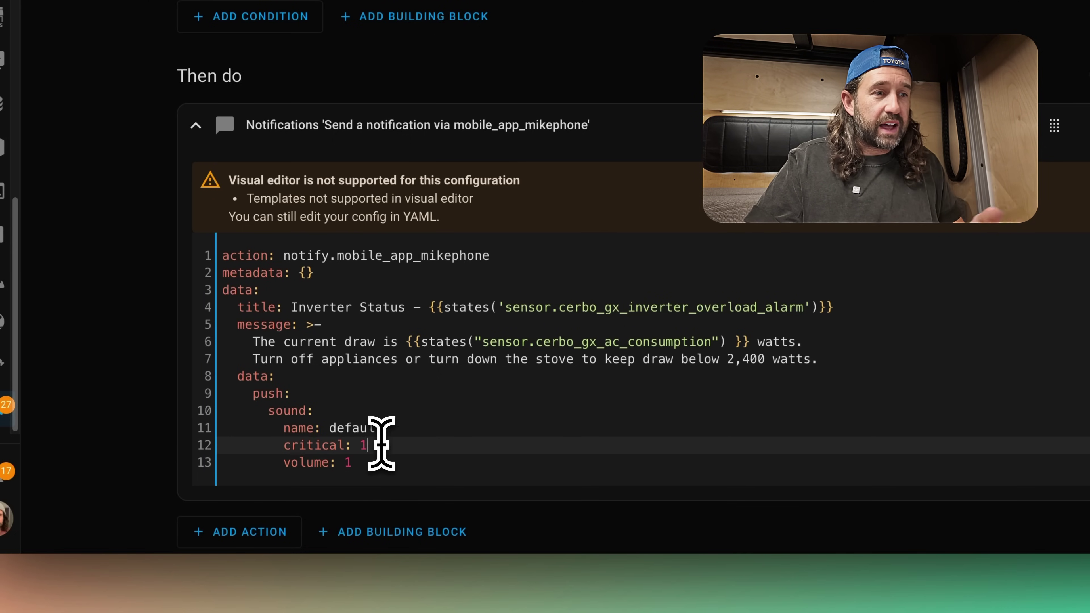
pyautogui.click(396, 429)
pyautogui.click(376, 464)
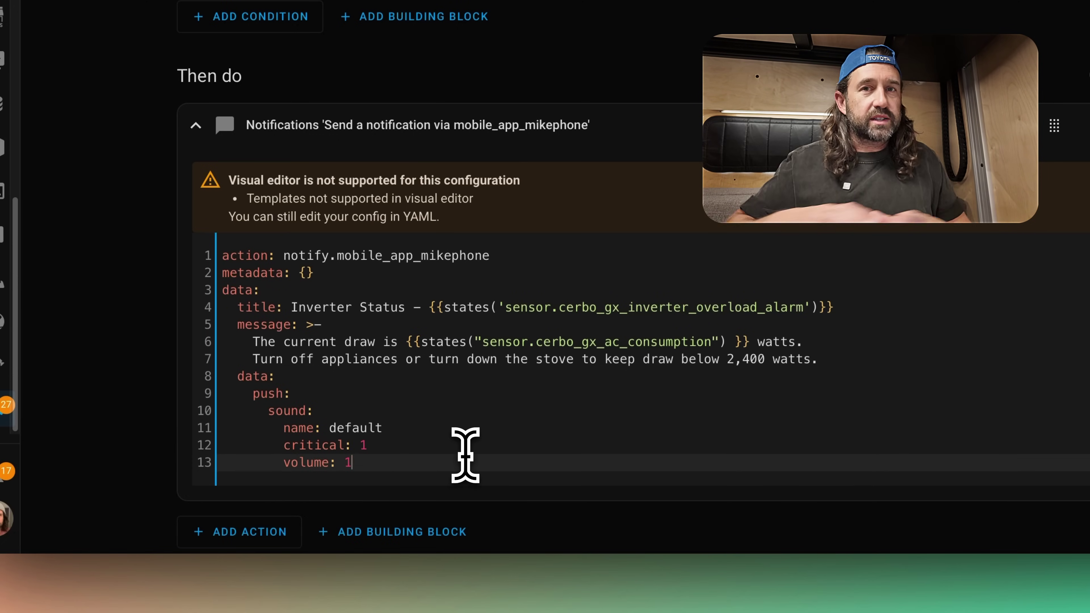